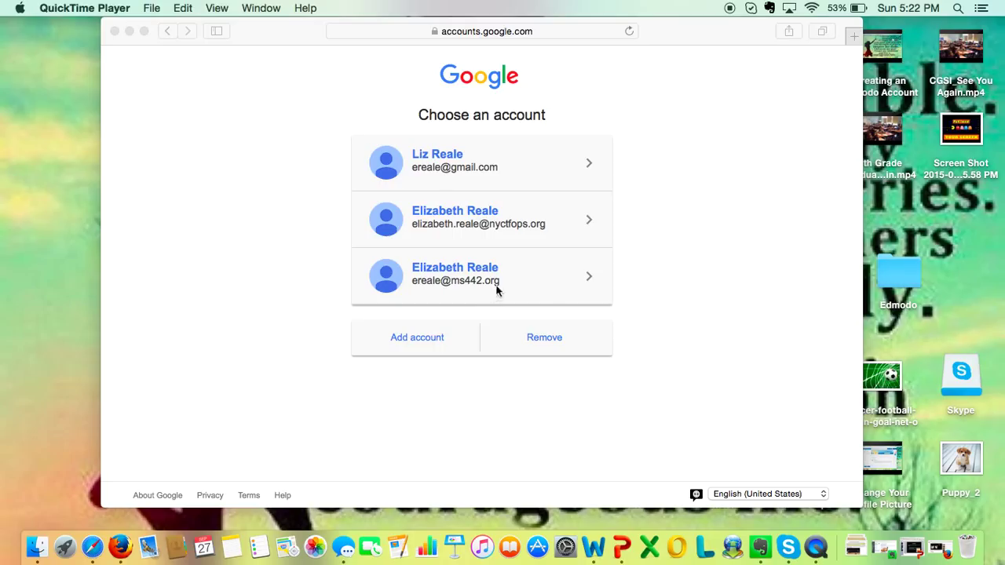
# Step: In Safari, sign in to Gmail with the school account using its saved password
pyautogui.click(474, 284)
pyautogui.click(473, 284)
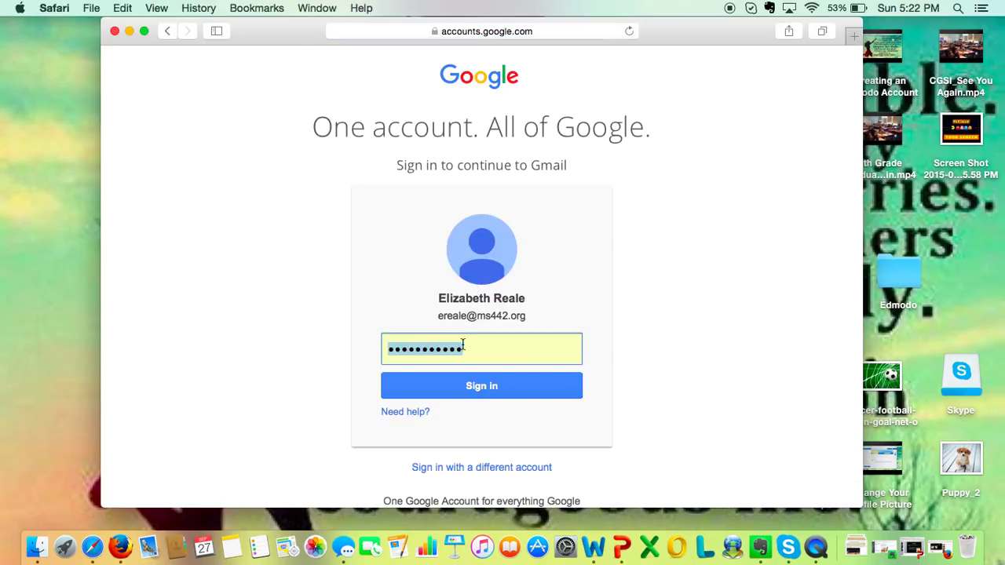
pyautogui.click(458, 394)
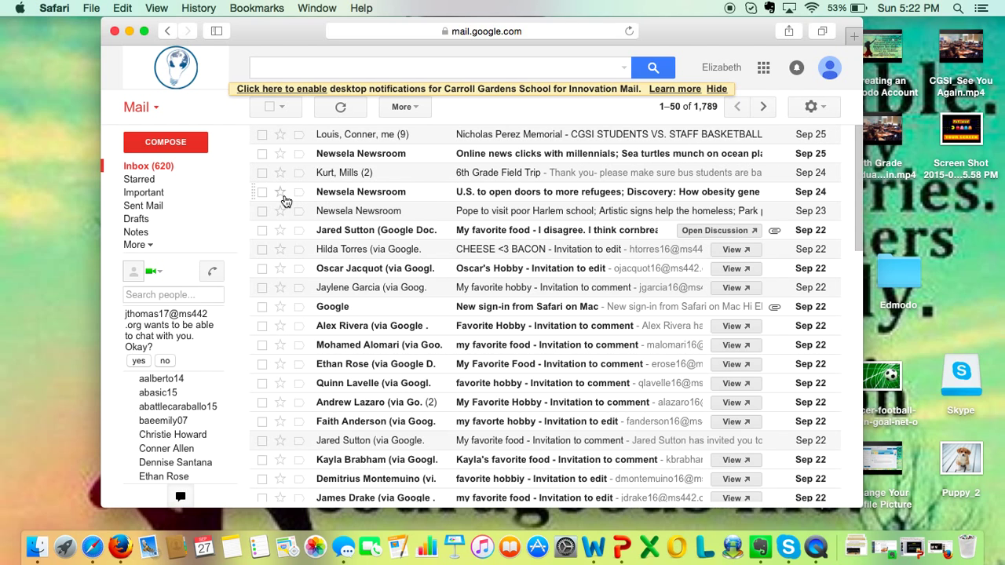
# Step: Open a blank New Message window with COMPOSE
pyautogui.click(179, 145)
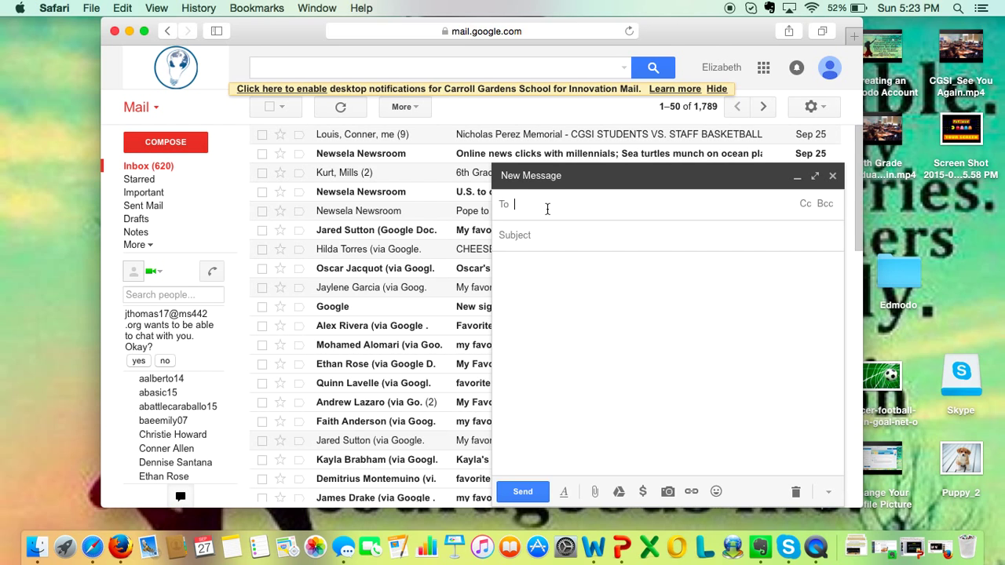
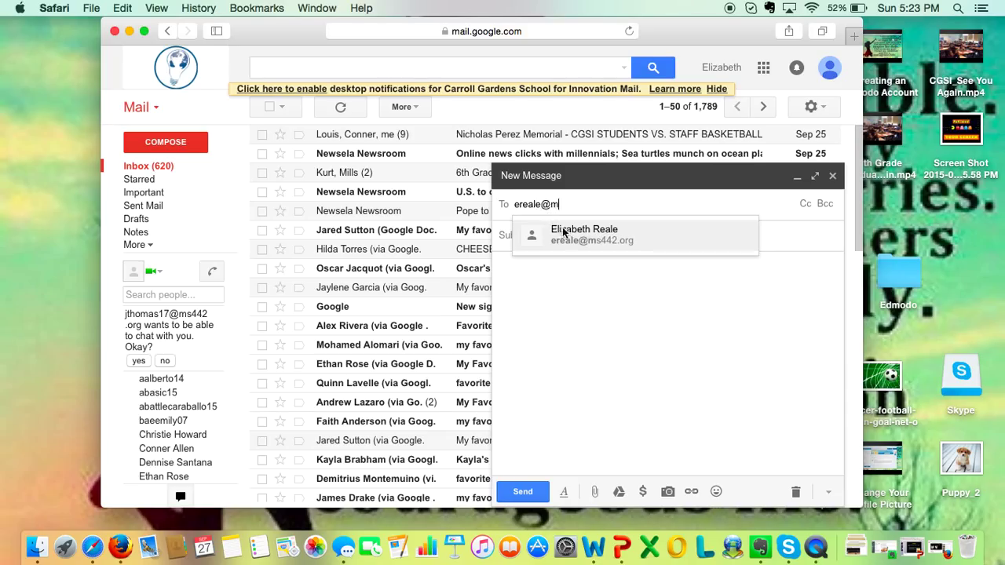
# Step: Address the draft to the teacher's school contact, subject 'My Favorite Song', and paste the Brave letter
pyautogui.click(617, 238)
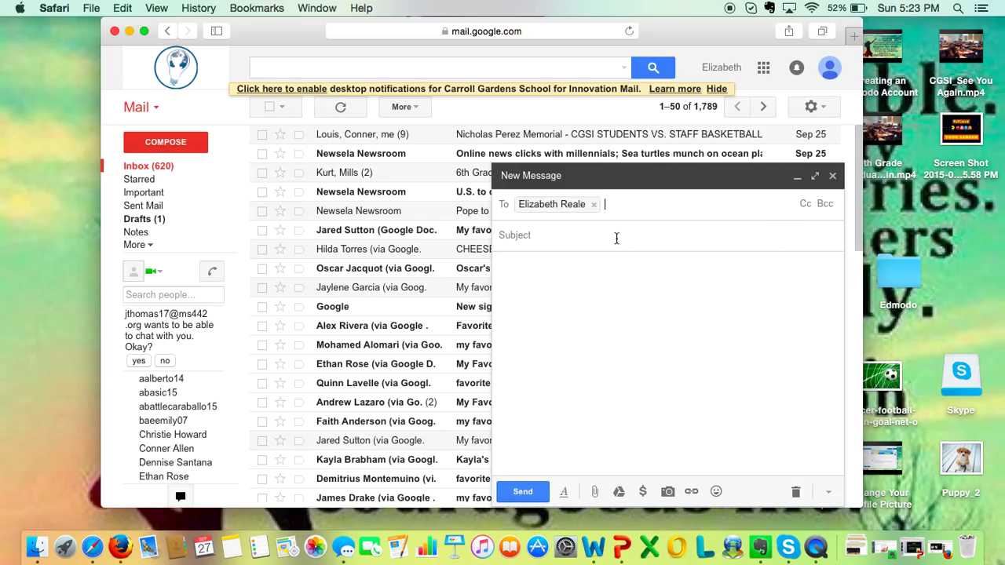
pyautogui.write('My Favorite Song')
pyautogui.click(652, 294)
pyautogui.write('Dear Ms. Reale,  How are you?  My favorite song is "Brave" by Sara Bareilles.  I like this song because I think the lyrics are empowering and it reminds me that it\'s okay to be different.  Sincerely, Me')
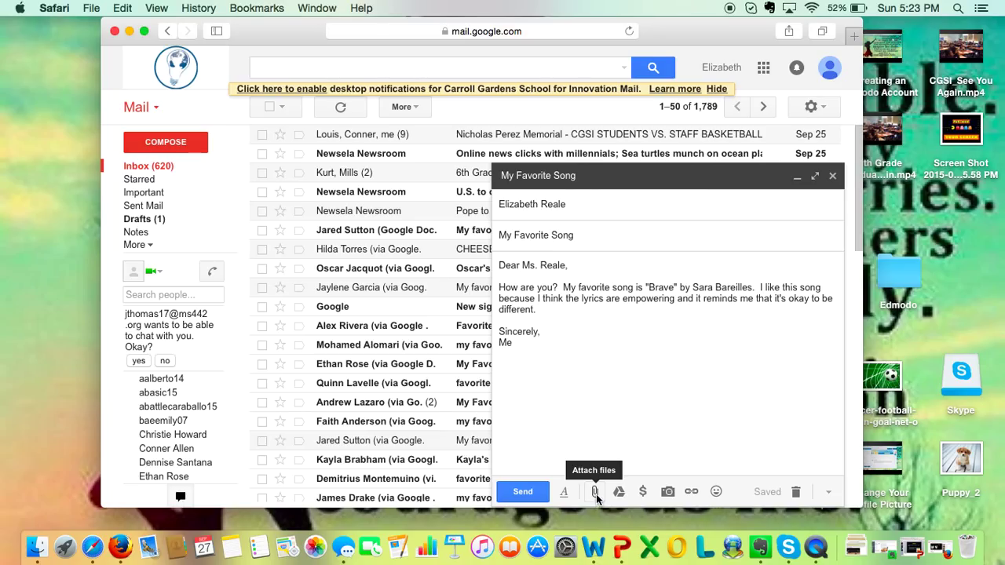
# Step: In a new Safari tab, go to Google and search for 'sara bareilles'
pyautogui.click(854, 38)
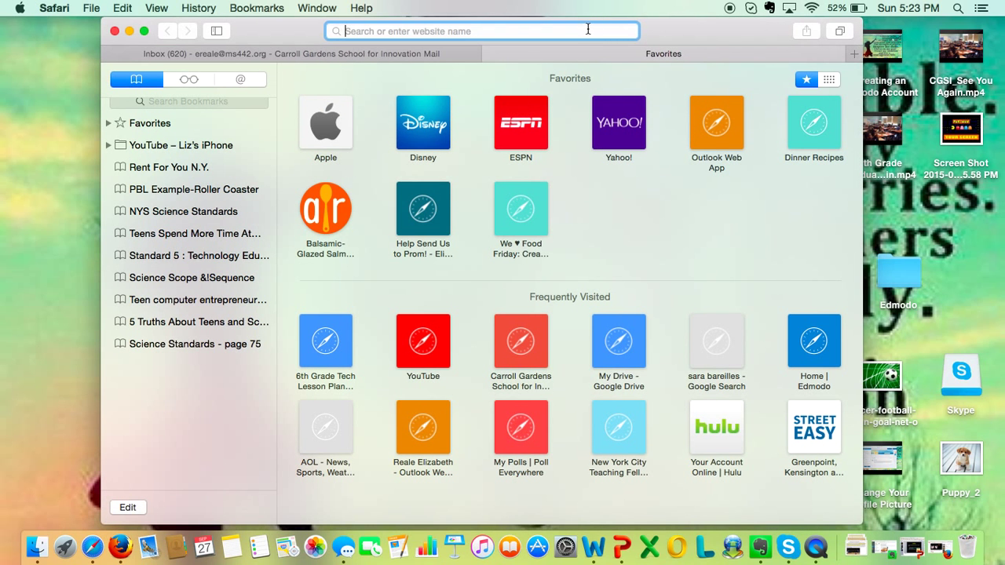
pyautogui.write('goog')
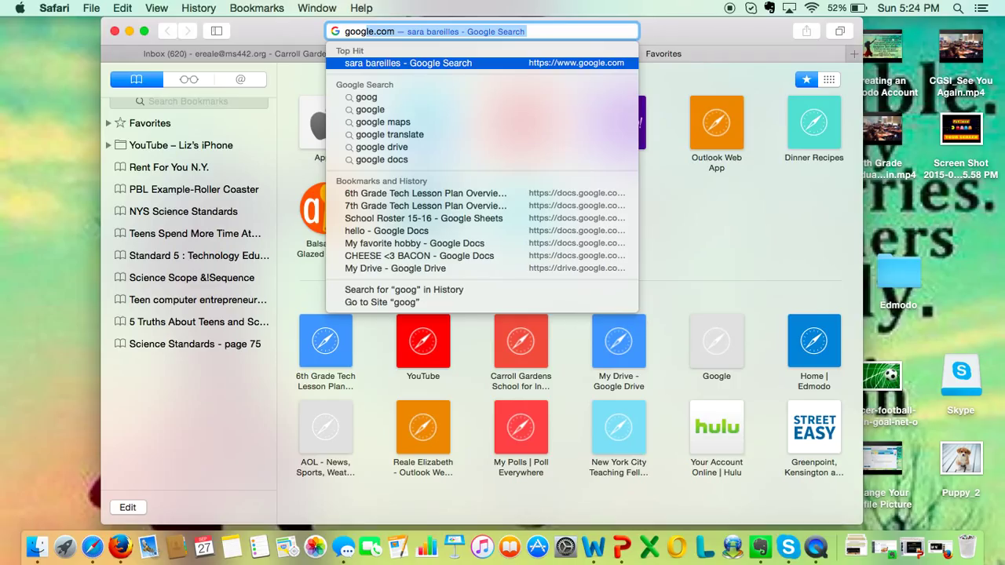
pyautogui.press('Return')
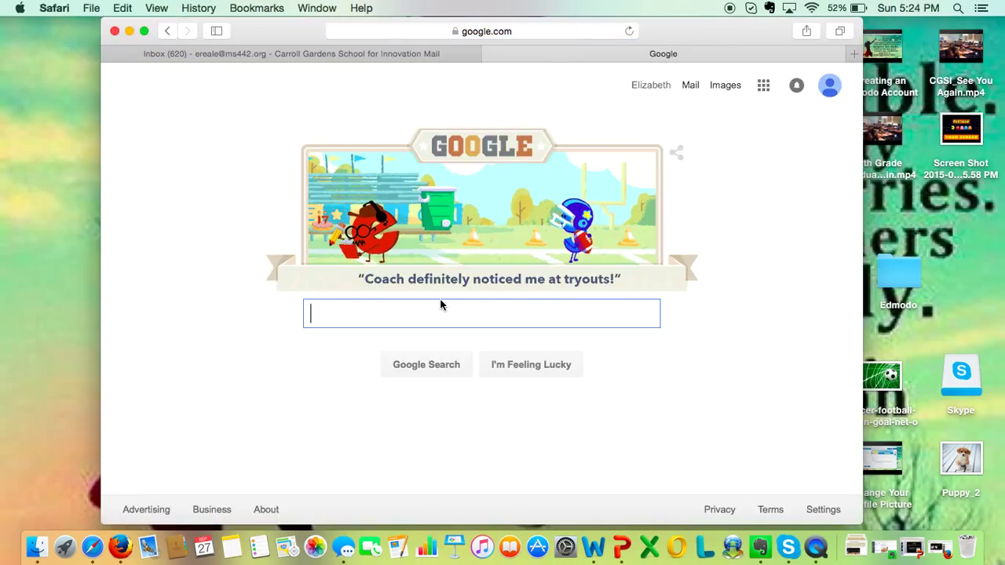
pyautogui.write('sara ba')
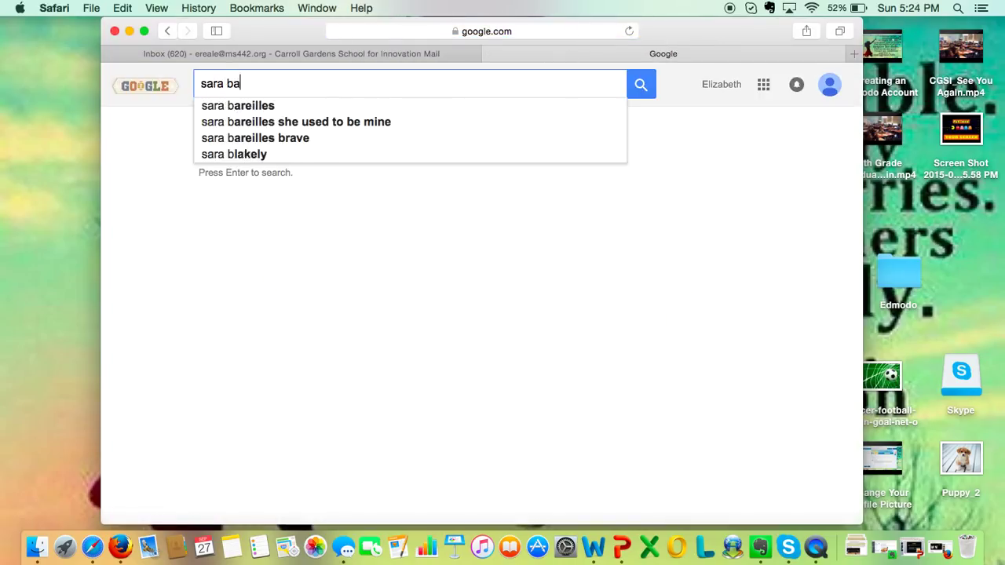
pyautogui.write('reilles')
pyautogui.press('Return')
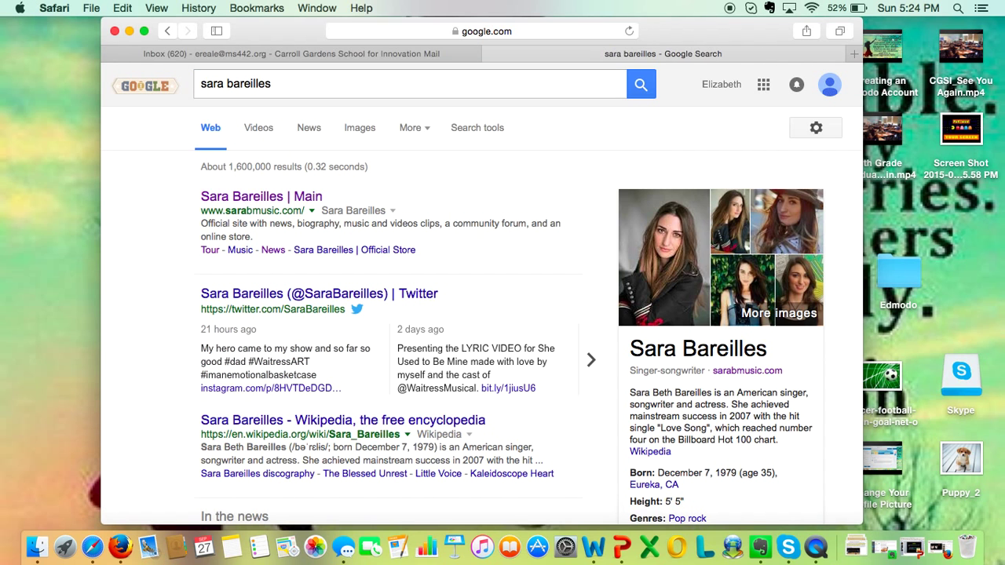
# Step: In Google Images, open the billboard.com photo of Sara Bareilles in a hat at full size
pyautogui.click(366, 131)
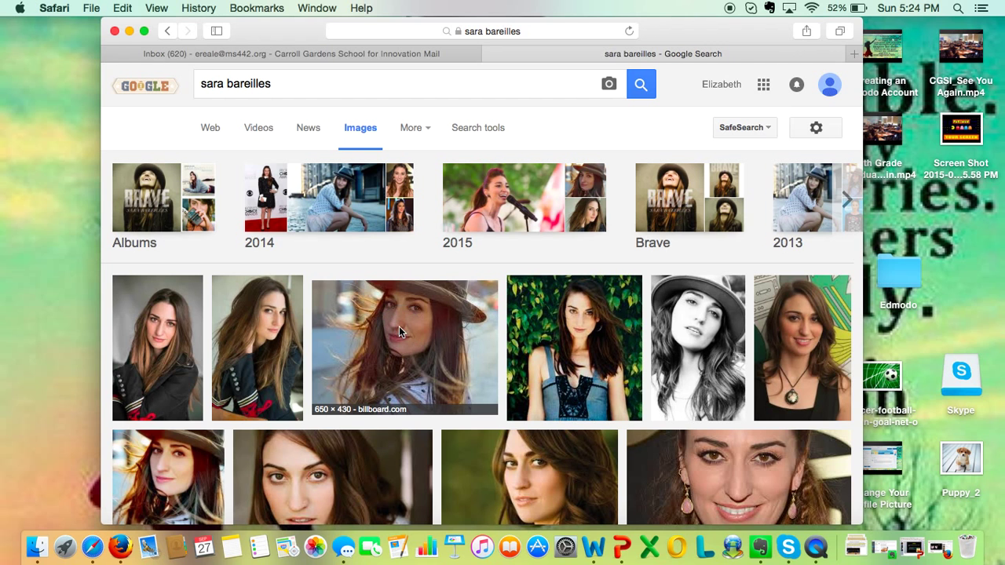
pyautogui.click(400, 333)
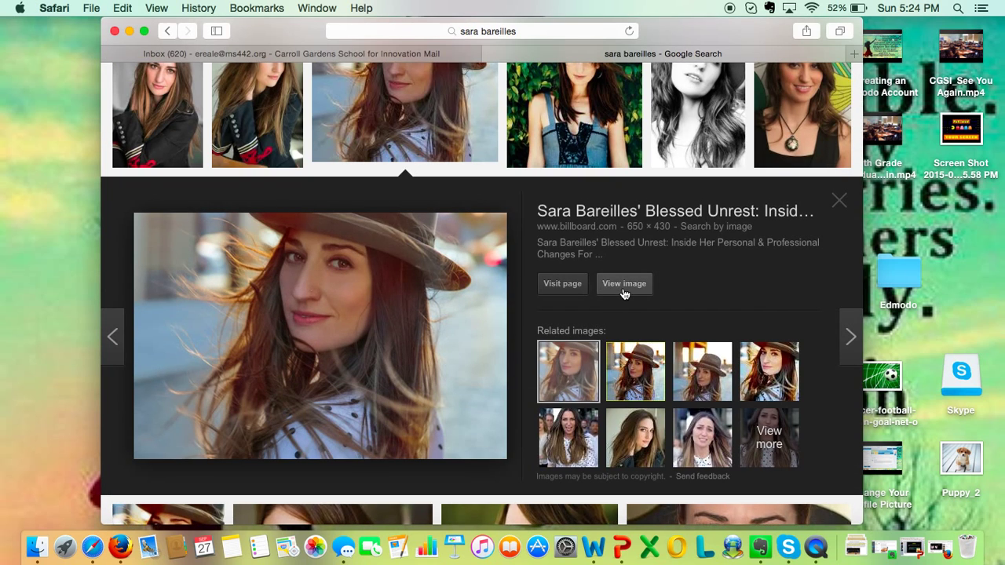
pyautogui.click(624, 284)
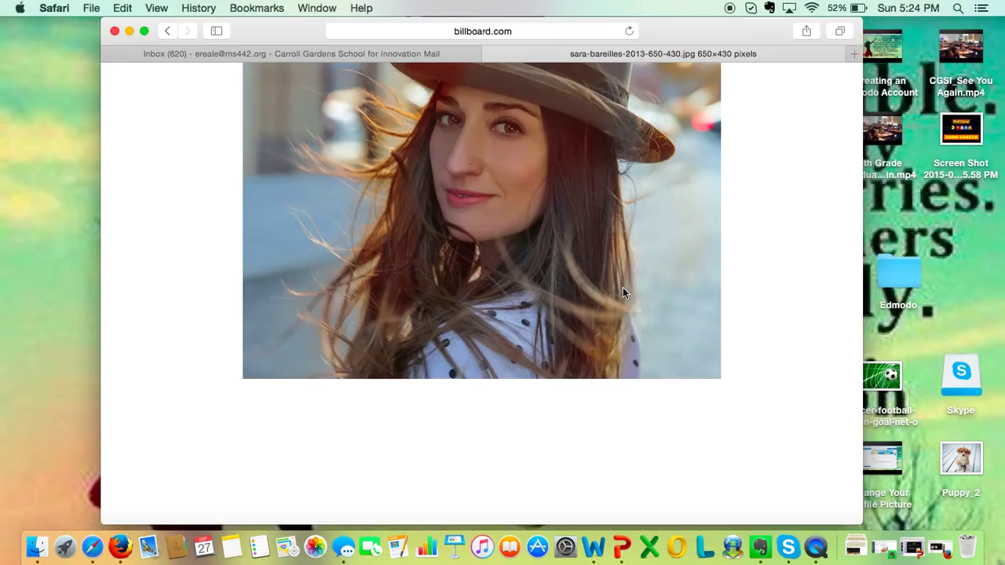
# Step: Save the photo to the Desktop as sara-bareilles-2013-650-430.jpg
pyautogui.rightClick(623, 293)
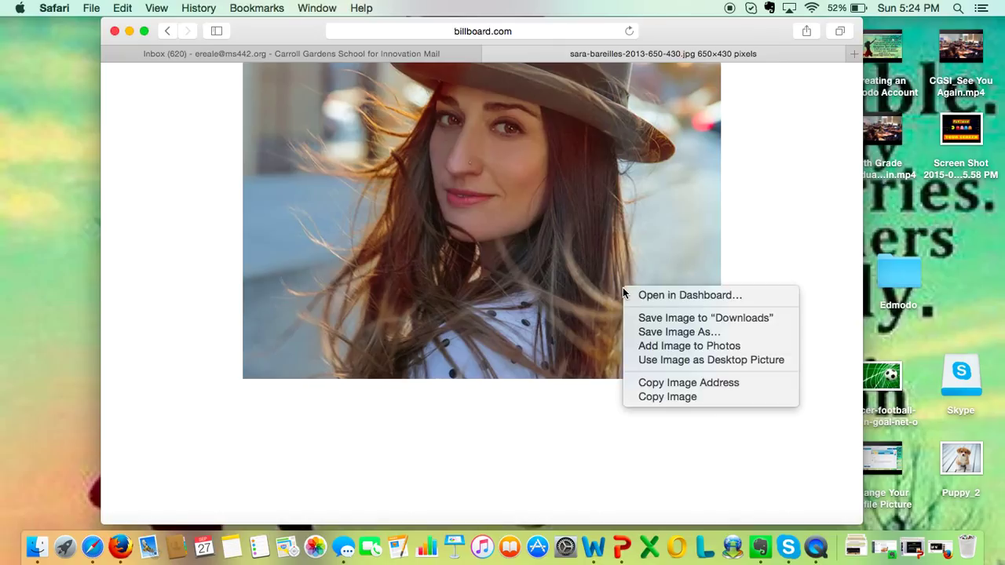
pyautogui.click(648, 332)
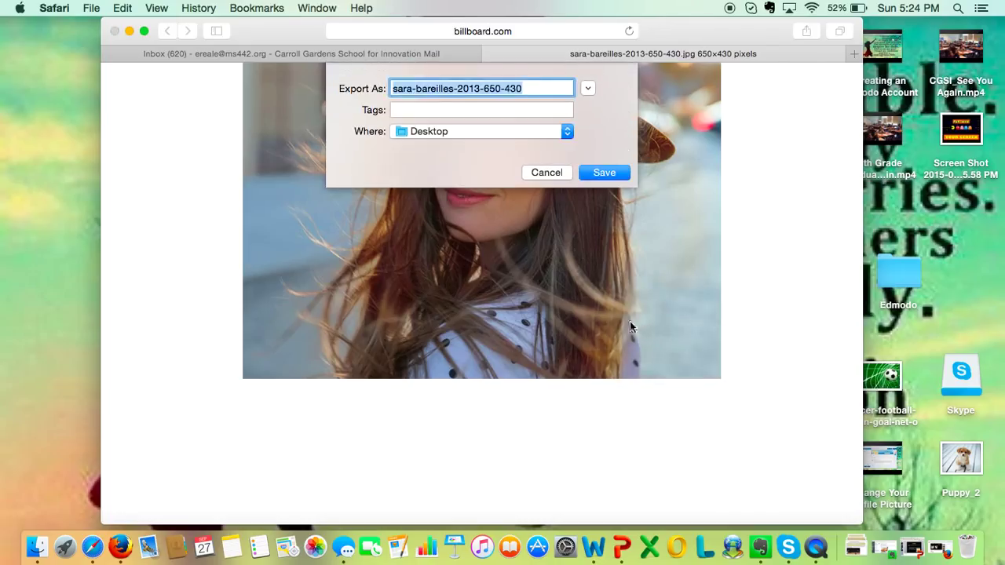
pyautogui.click(619, 172)
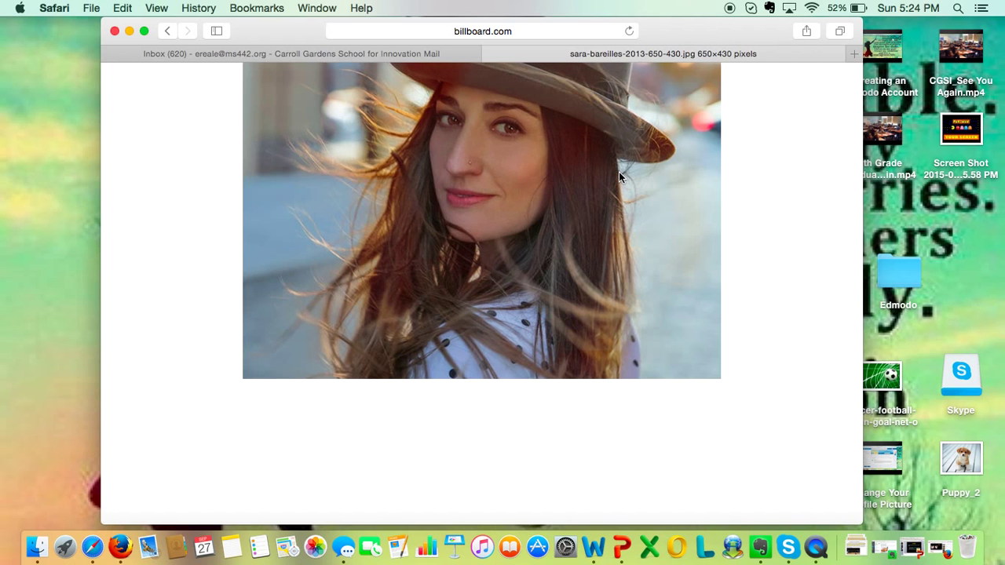
# Step: Go back to the My Favorite Song draft and bring up the attachment file chooser
pyautogui.click(428, 53)
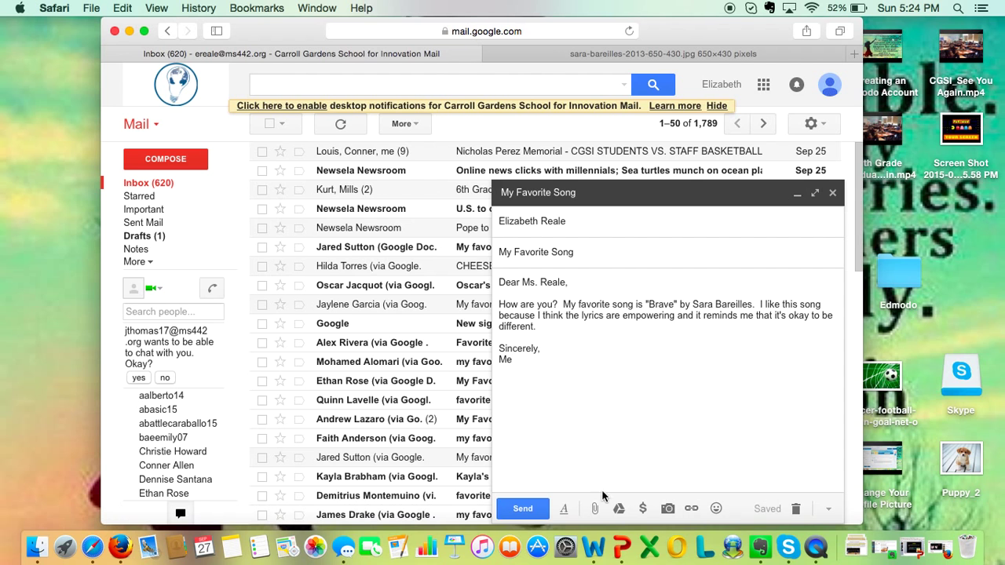
pyautogui.click(596, 509)
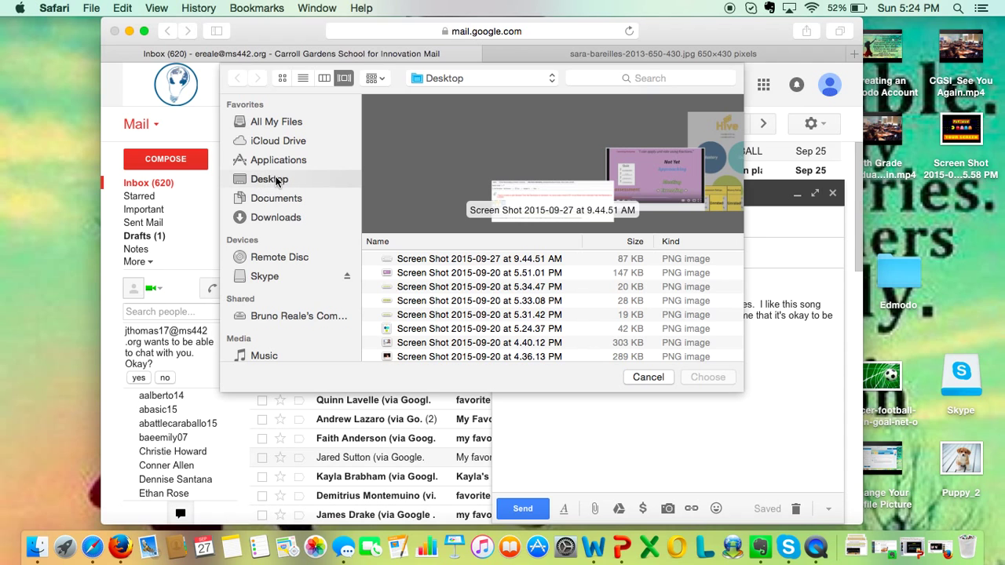
# Step: Sort Desktop files by Date Added in list view and attach sara-bareilles-2013-650-430.jpg
pyautogui.click(302, 78)
pyautogui.hscroll(5, 675, 191)
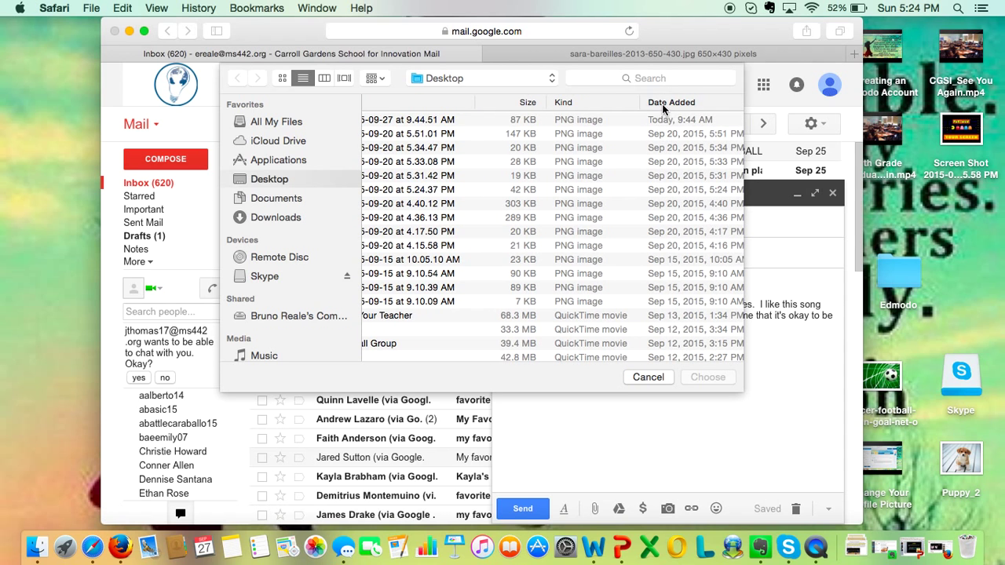
pyautogui.click(662, 103)
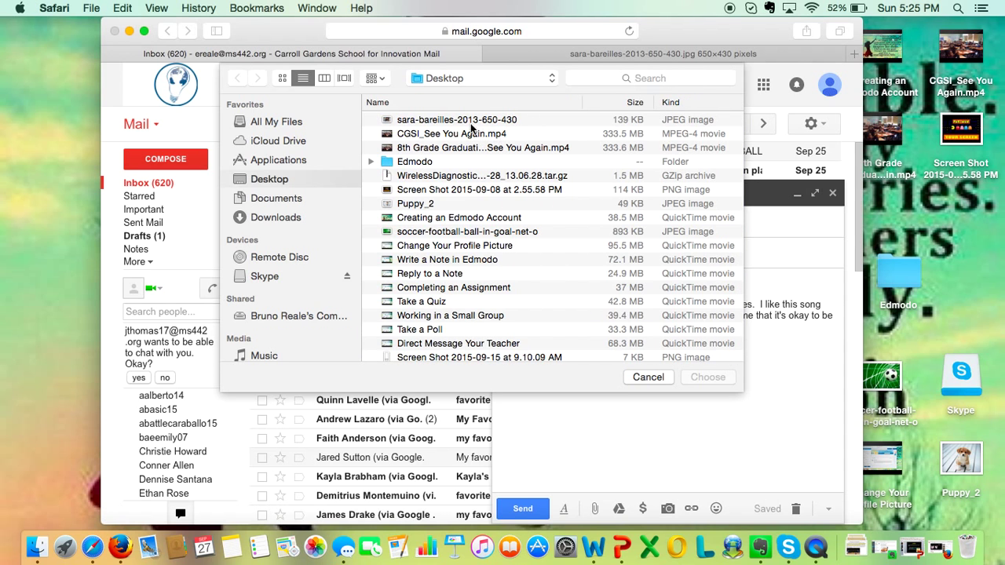
pyautogui.click(445, 119)
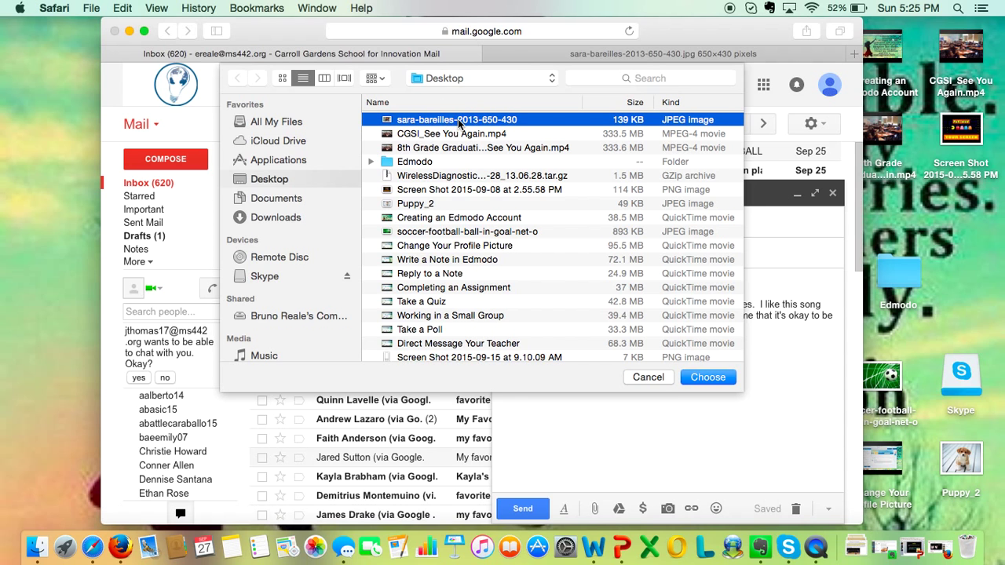
pyautogui.click(623, 79)
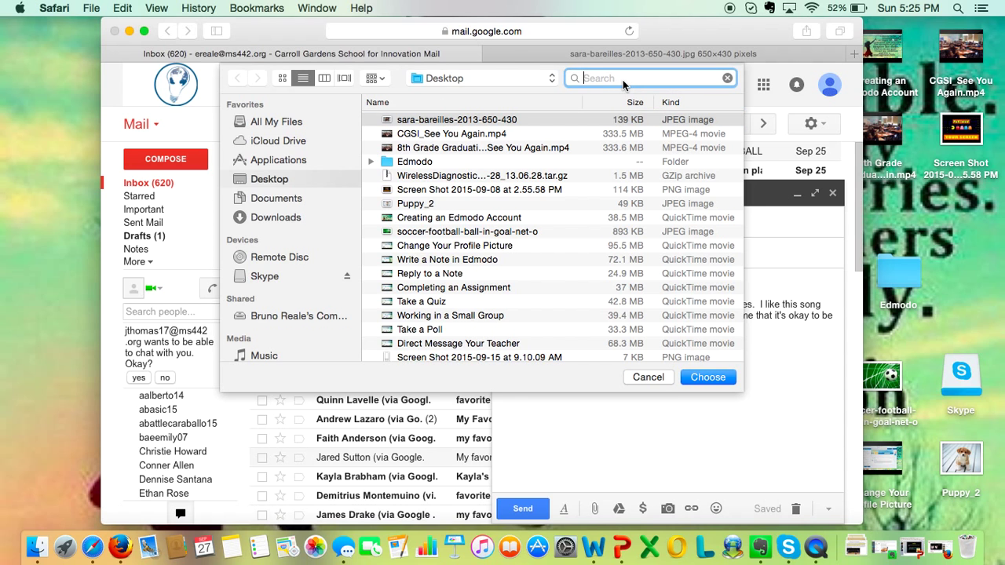
pyautogui.write('sara')
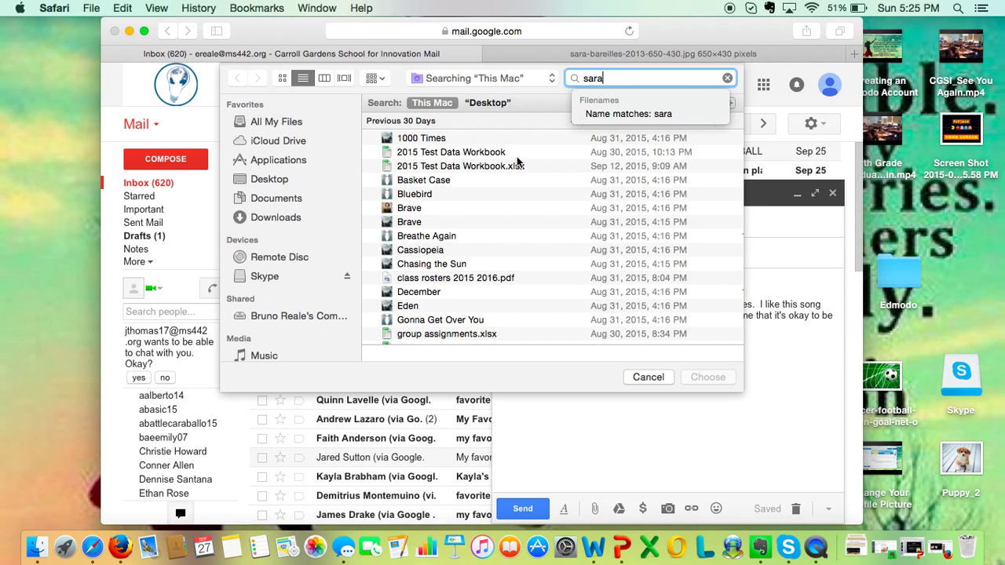
pyautogui.press('BackSpace')
pyautogui.press('BackSpace')
pyautogui.press('BackSpace')
pyautogui.press('BackSpace')
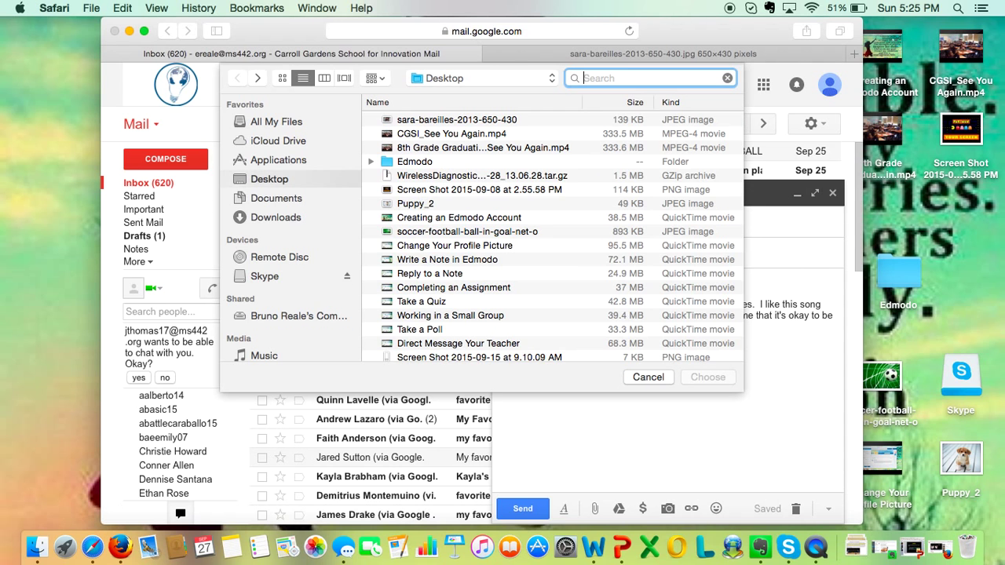
pyautogui.click(462, 123)
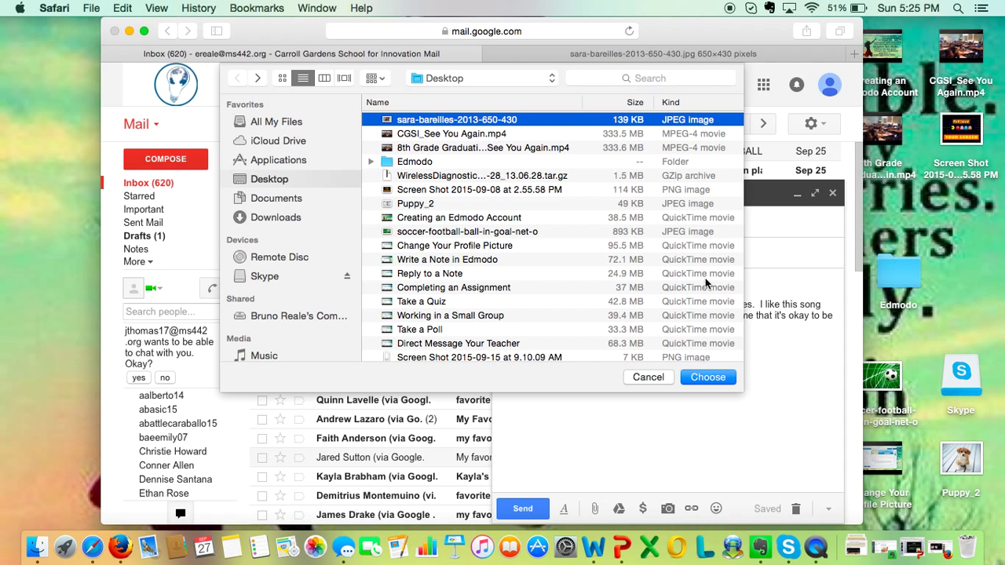
pyautogui.click(705, 378)
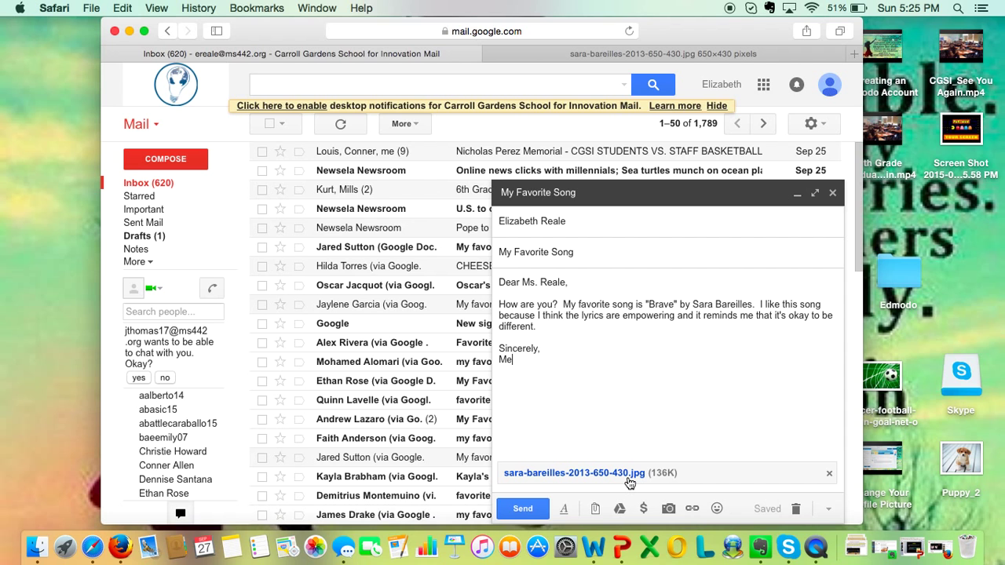
# Step: Send the My Favorite Song email with the 136K photo attached
pyautogui.click(525, 509)
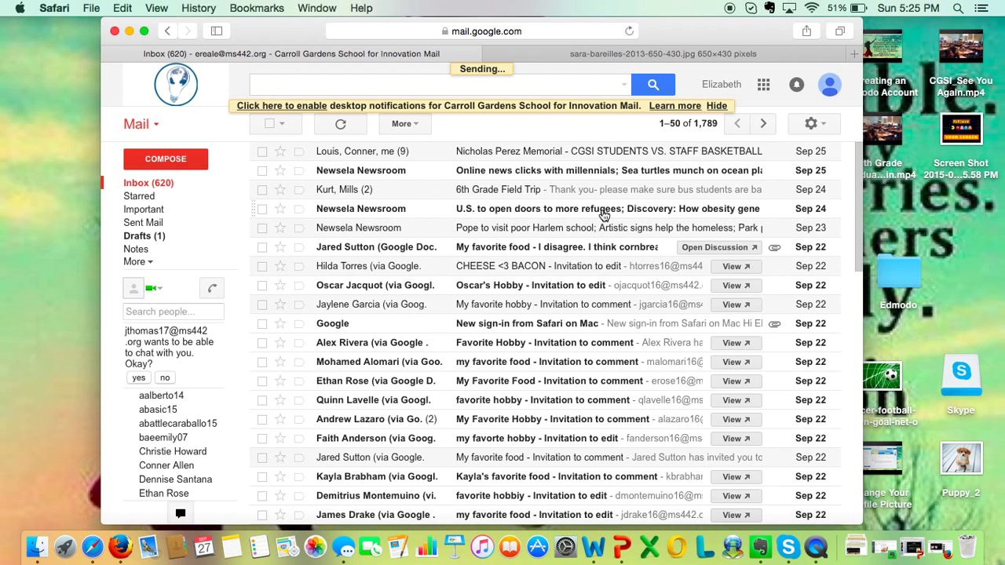